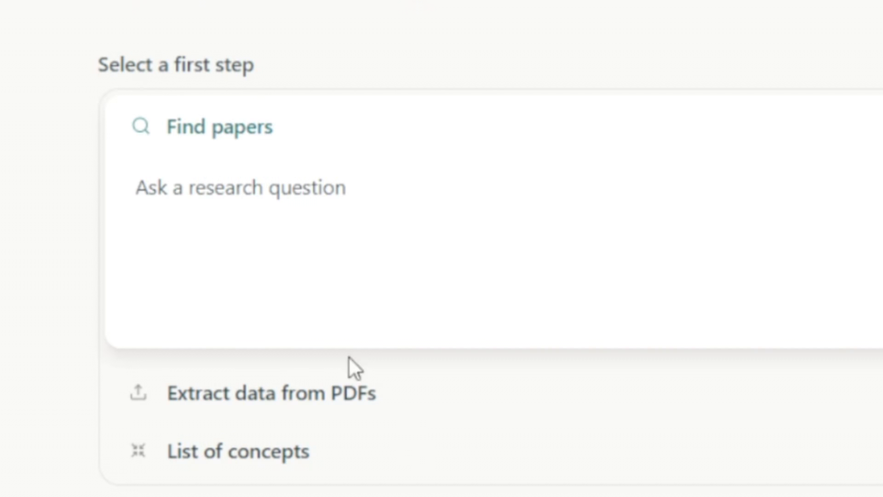
Step: View the option to extract data from PDFs, and find papers for the question "What are the best products for a shiny and healthy scalp?"
left_click(529, 408)
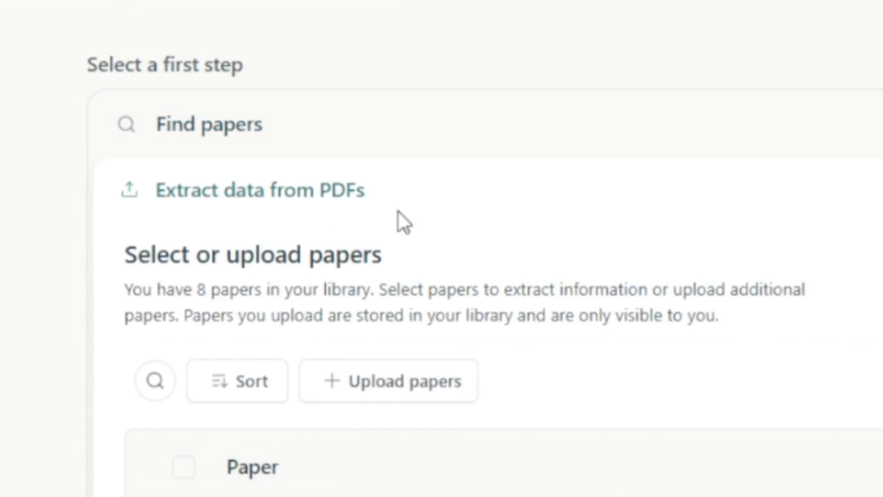
scroll(494, 281, "down", 3)
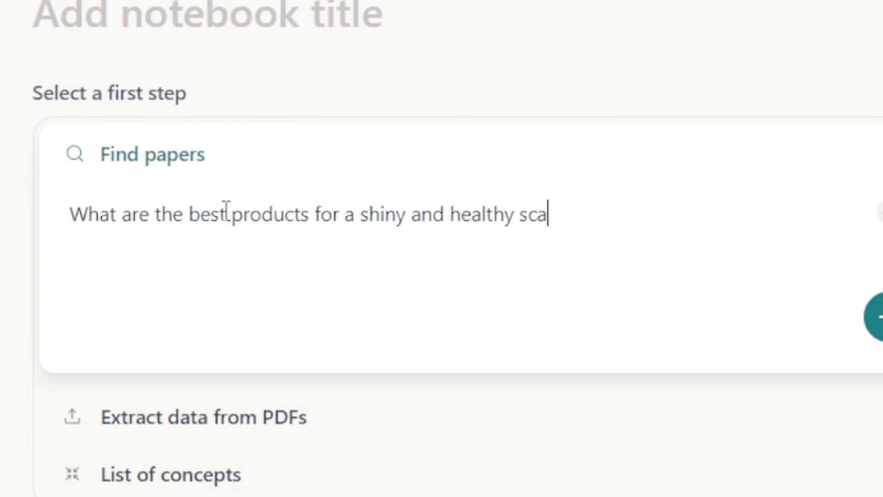
type("?")
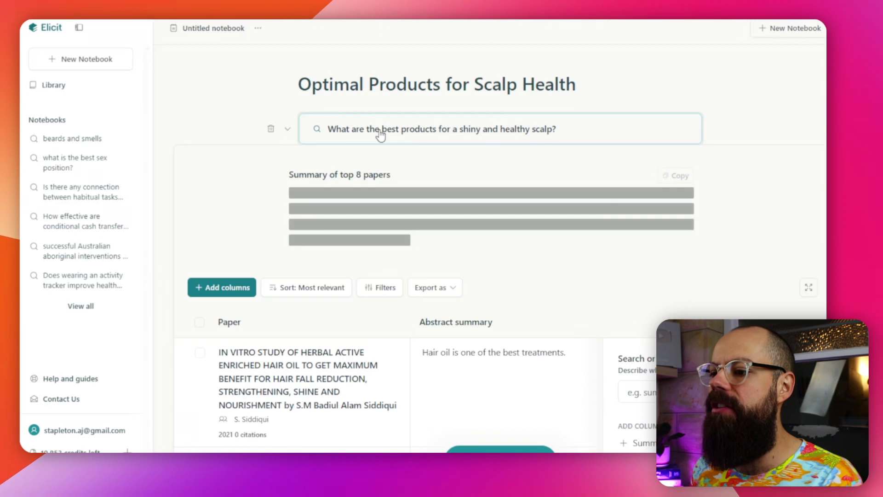
Step: Read the summary of the top 8 papers, open its first cited paper, and return to the notebook
scroll(433, 162, "down", 1)
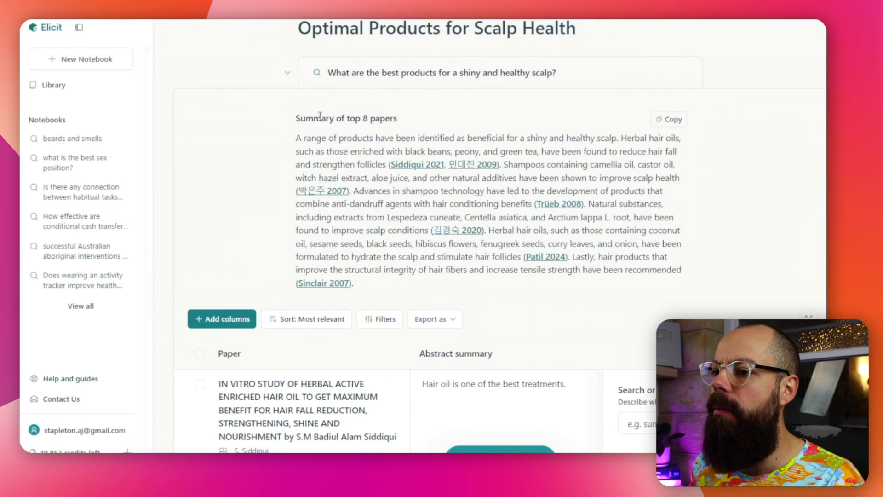
left_click_drag(292, 119, 398, 122)
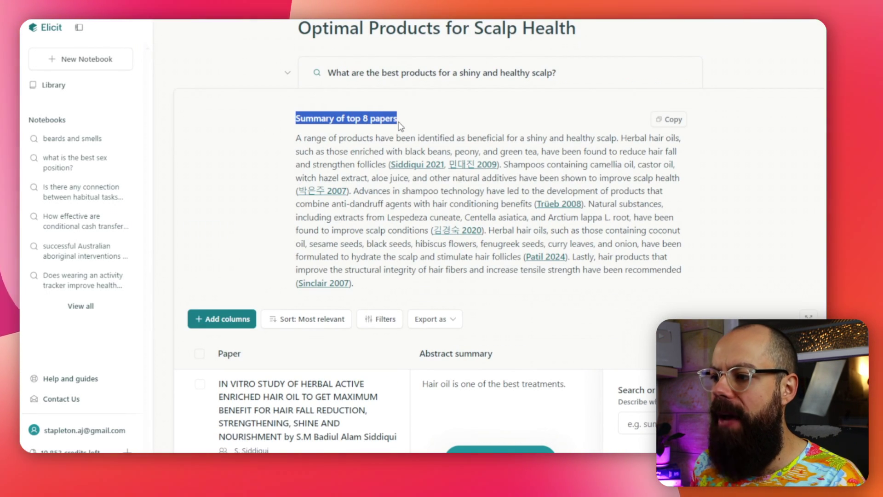
left_click(346, 148)
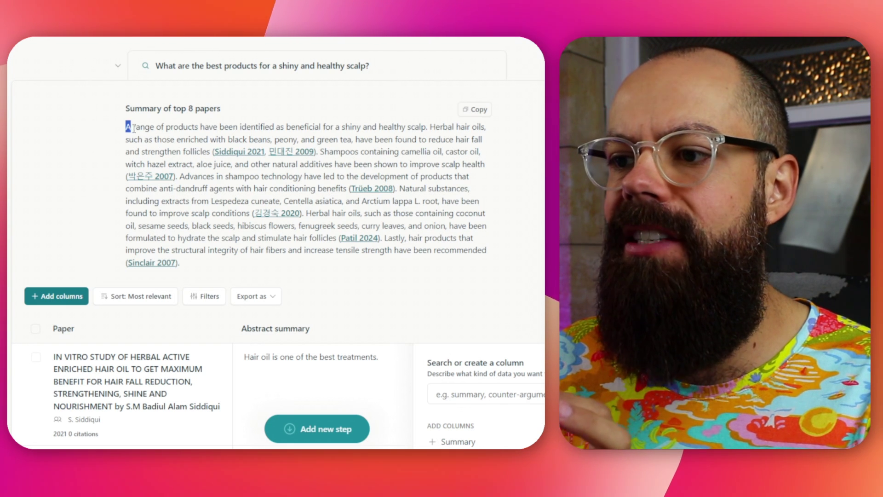
left_click_drag(134, 127, 157, 139)
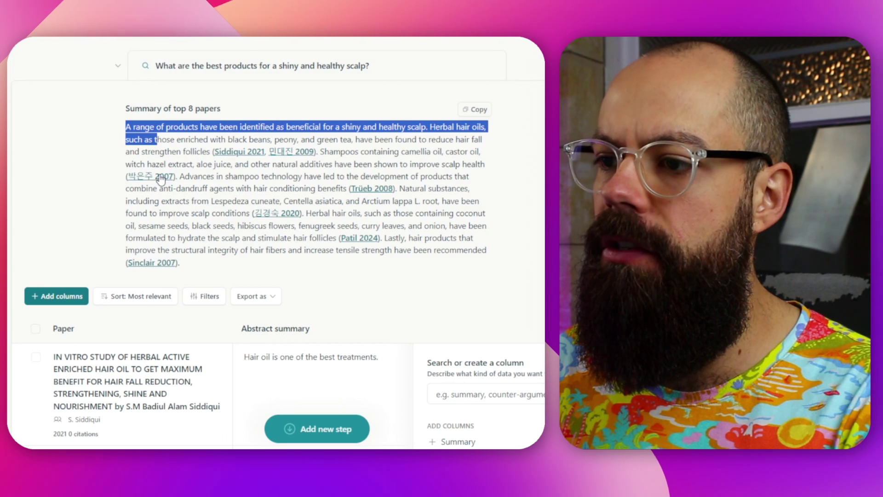
left_click(239, 152)
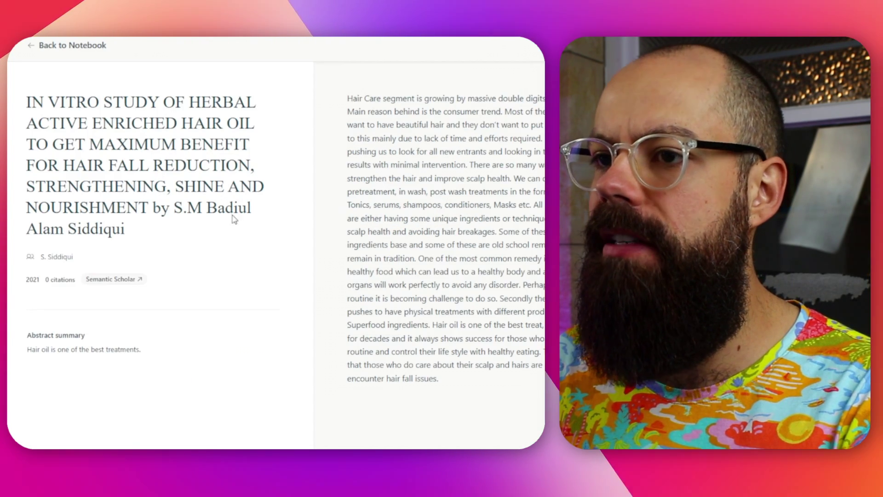
left_click(38, 98)
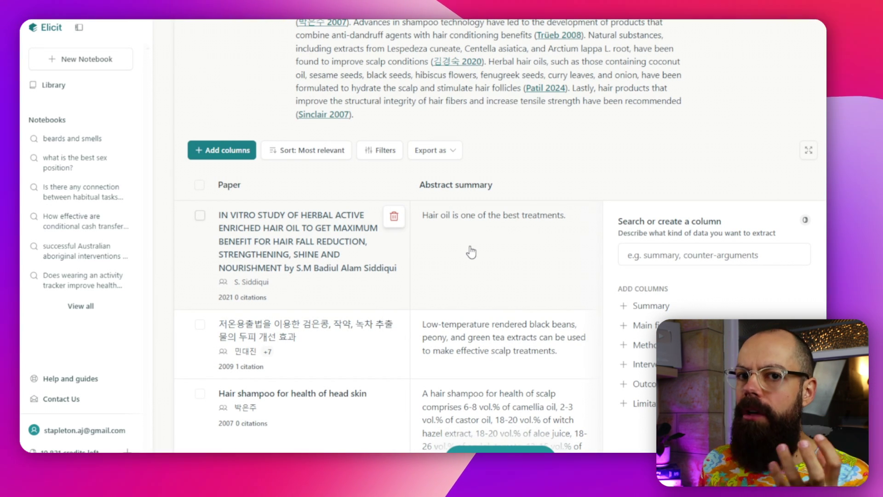
Step: Examine the filter options for the paper results, such as Has PDF, publication year and study type, and the sort options
scroll(384, 203, "up", 2)
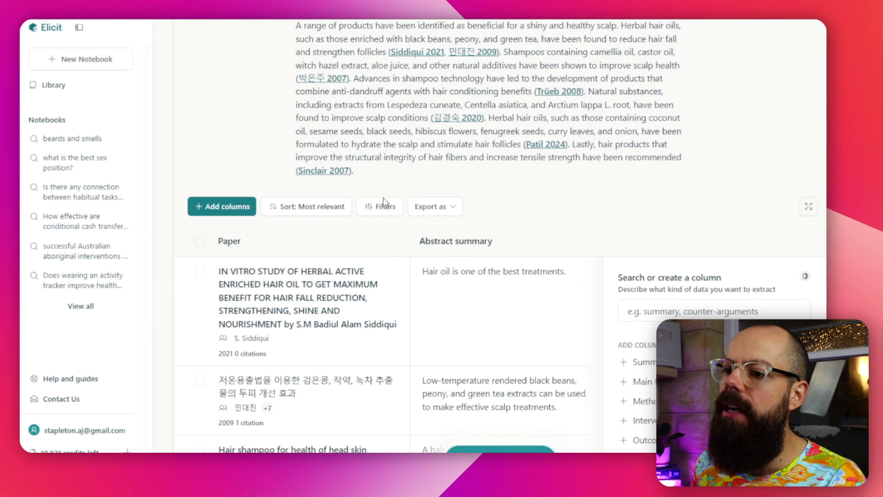
left_click(372, 209)
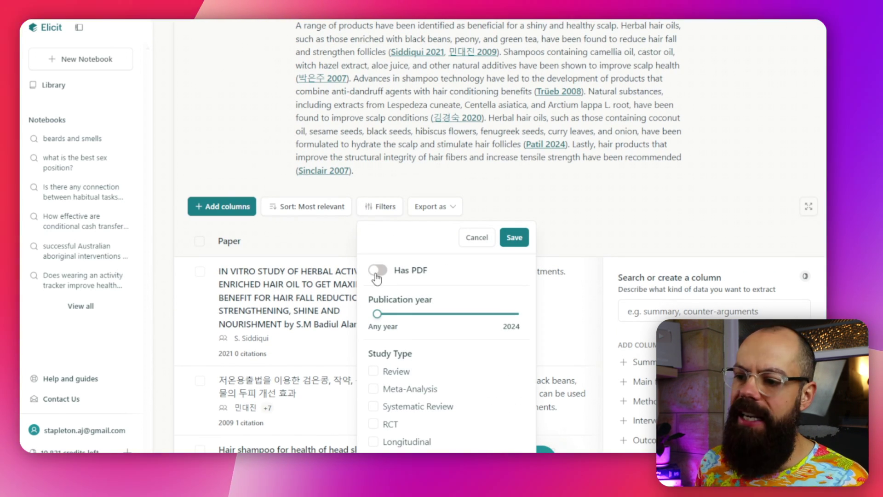
scroll(376, 278, "down", 2)
scroll(378, 263, "up", 2)
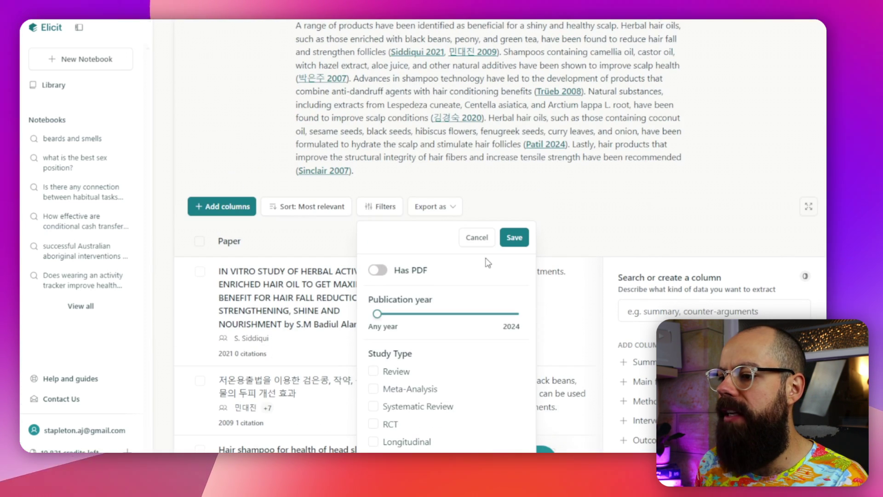
scroll(405, 276, "down", 4)
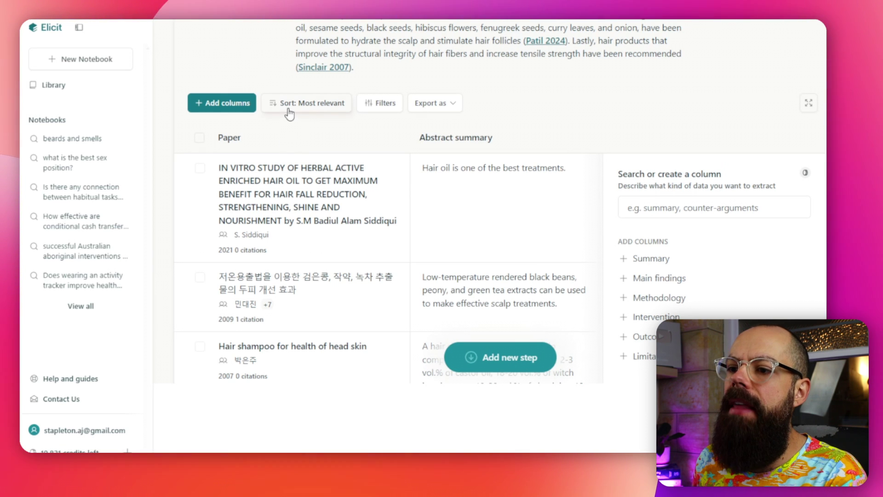
left_click(290, 112)
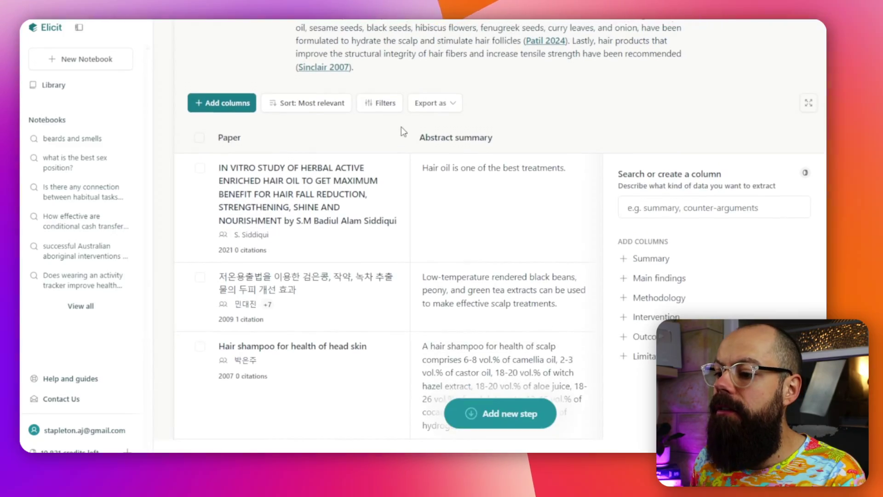
Step: Review the listed papers in the results table together with their abstract summaries
scroll(401, 127, "down", 4)
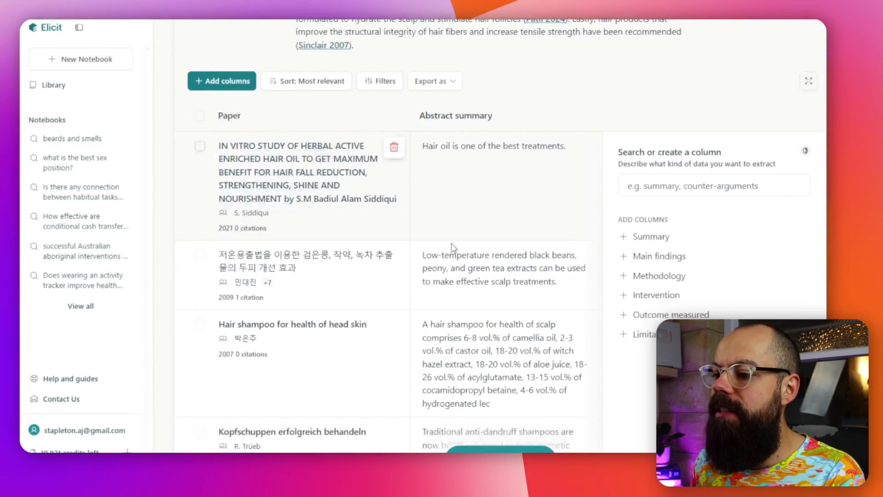
scroll(533, 166, "up", 5)
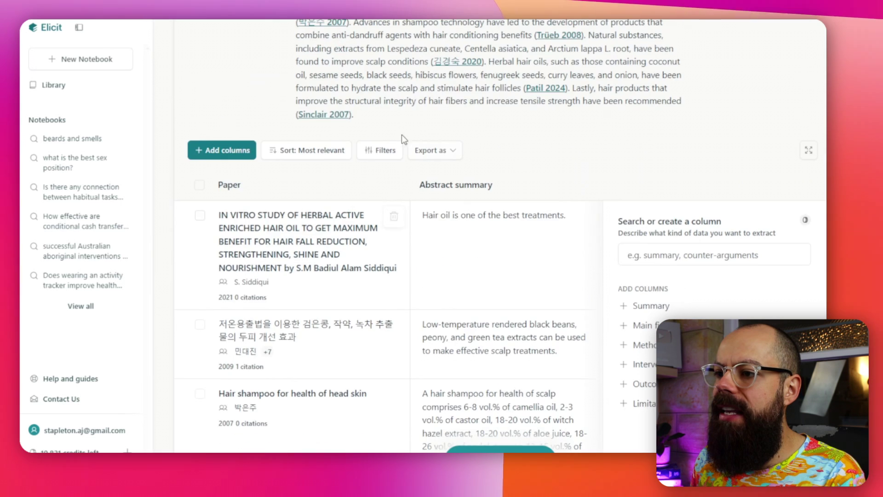
scroll(300, 254, "down", 3)
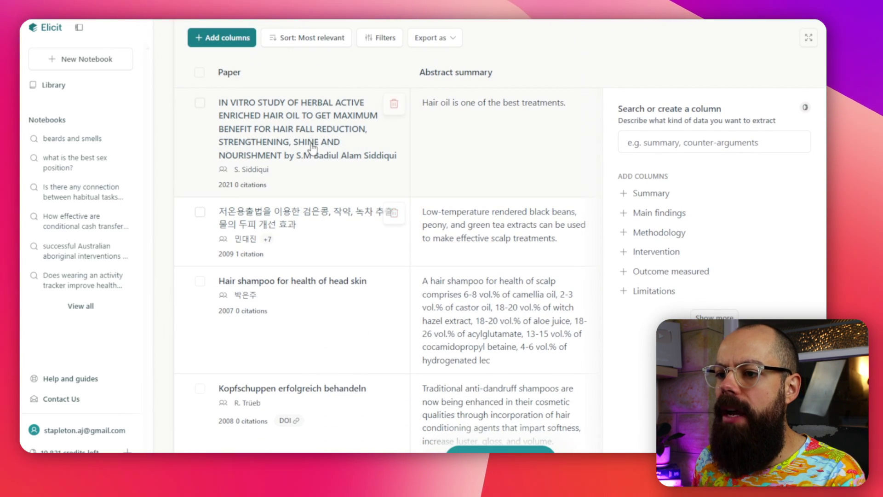
scroll(517, 133, "down", 2)
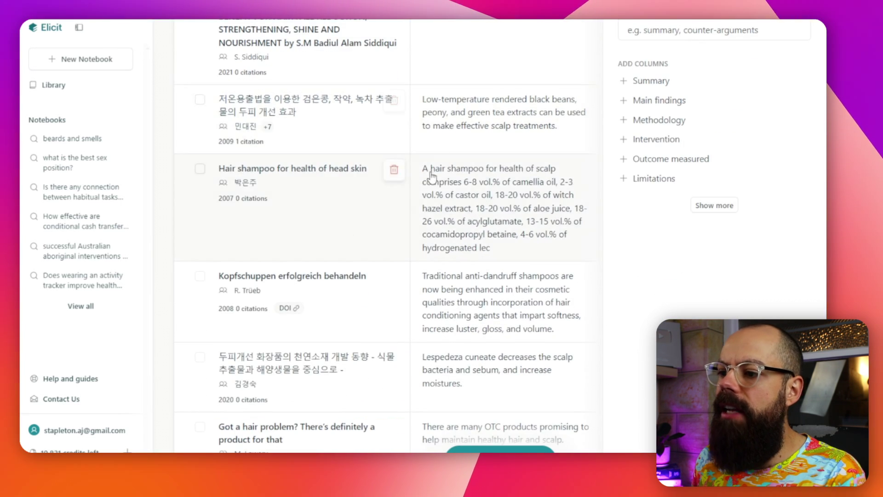
scroll(476, 249, "up", 6)
scroll(475, 256, "down", 3)
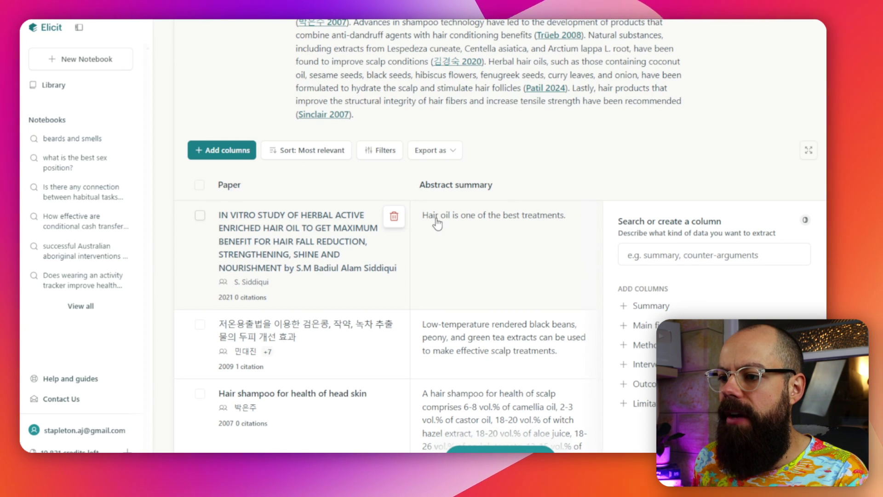
scroll(539, 225, "down", 2)
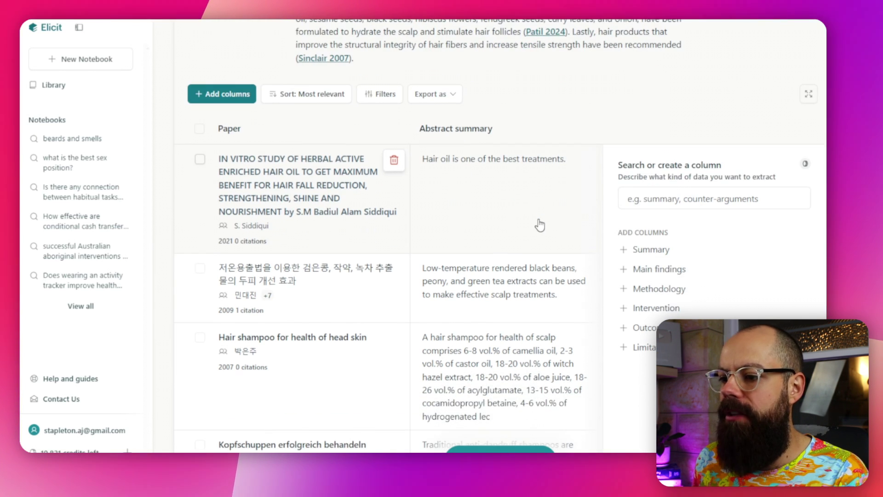
scroll(541, 230, "down", 4)
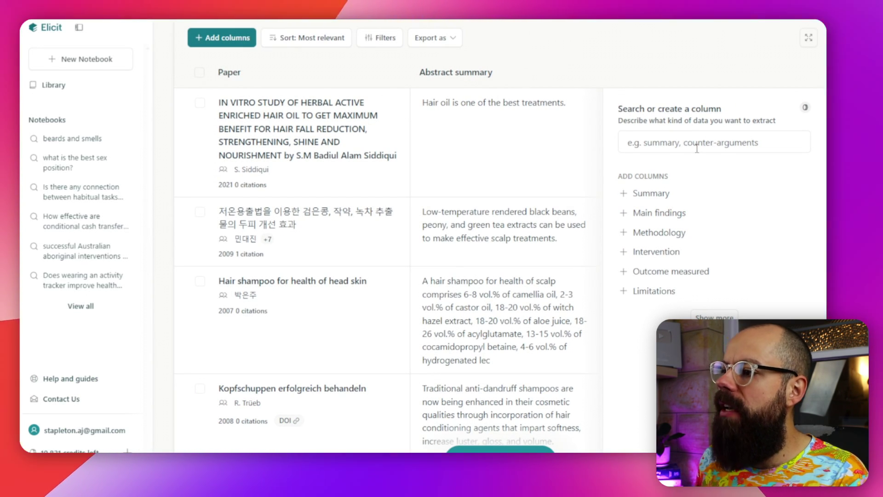
Step: Browse the full list of predefined data columns that can be added to the results table
left_click_drag(656, 121, 740, 129)
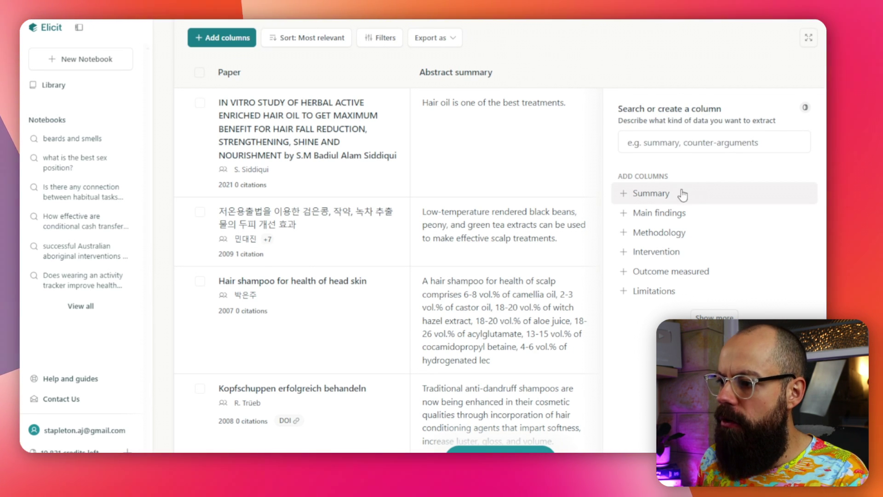
scroll(683, 194, "down", 10)
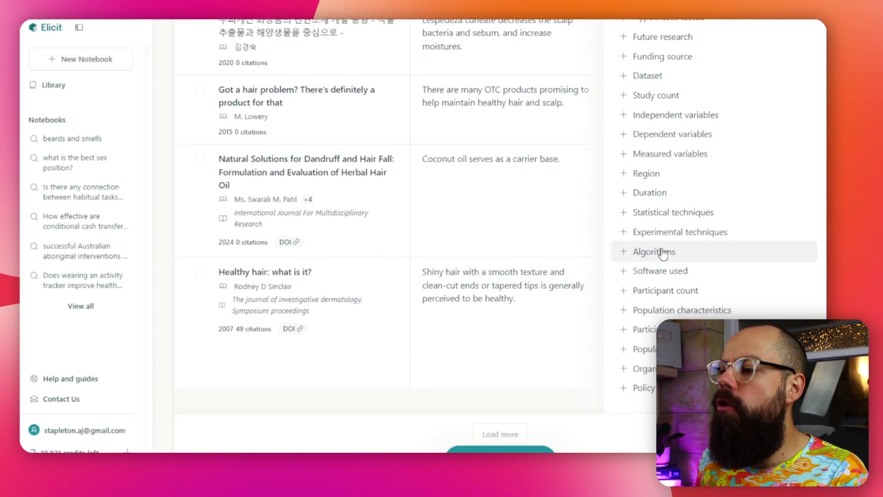
scroll(662, 252, "up", 10)
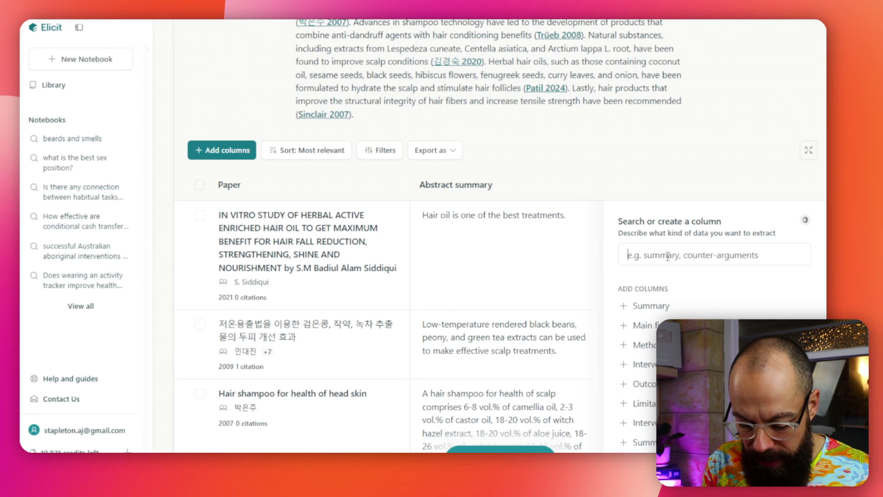
Step: Create a custom column named "Contained human trials" in the paper results table
type("Contained human ")
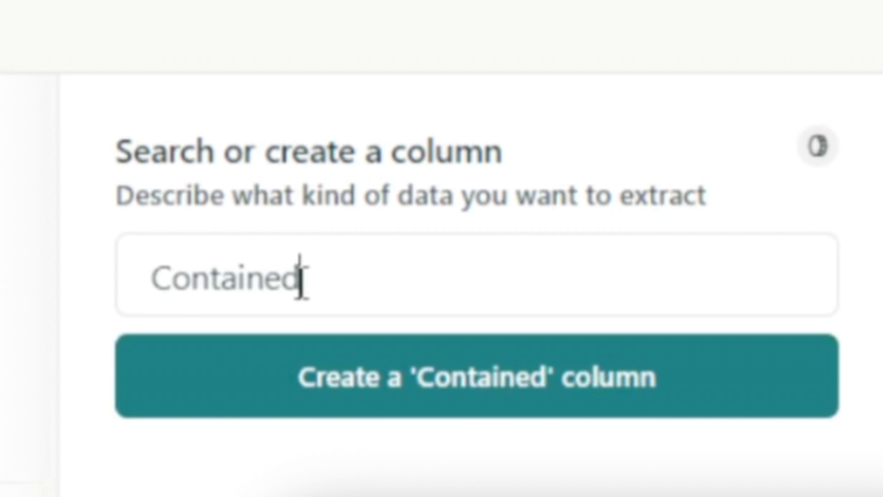
type("tri")
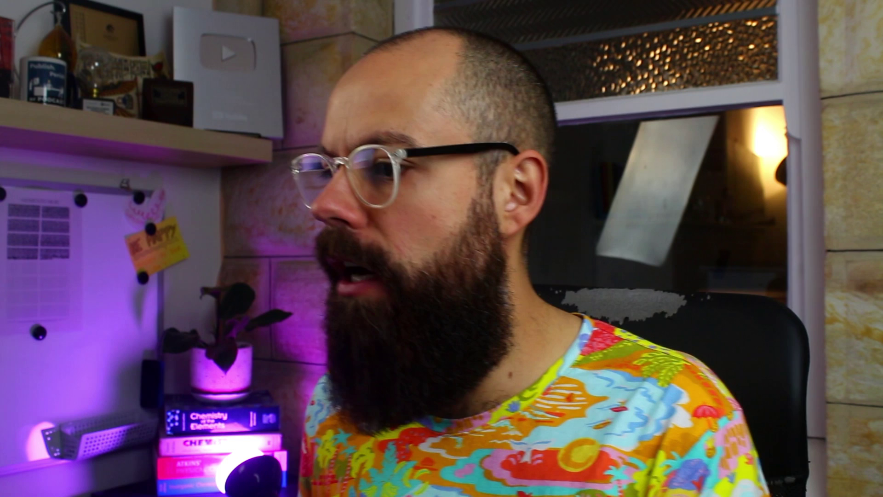
type("als")
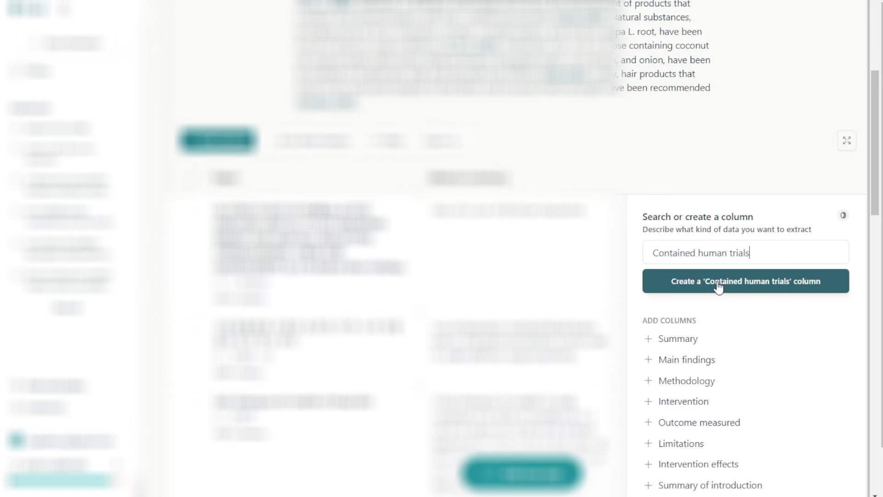
left_click(719, 282)
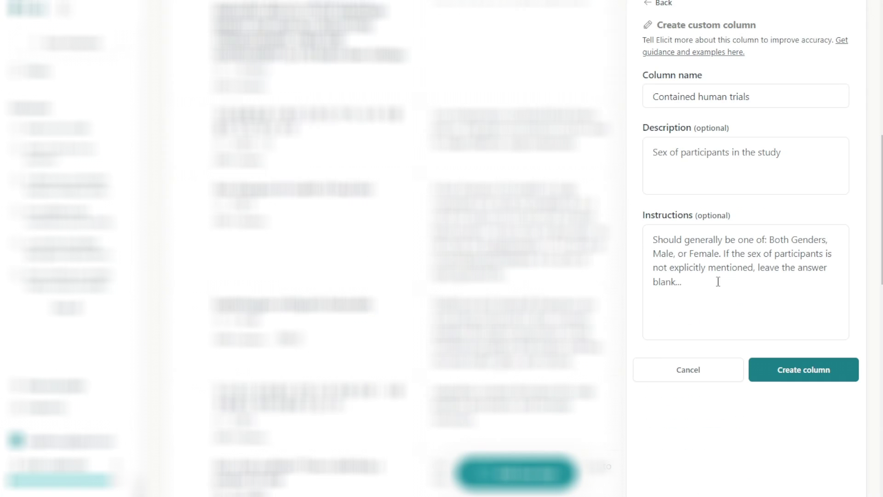
scroll(733, 238, "up", 3)
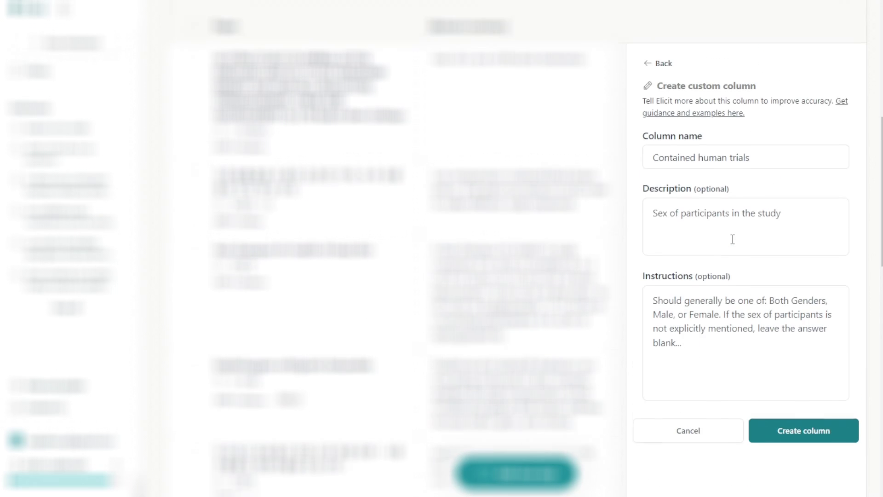
scroll(716, 178, "down", 1)
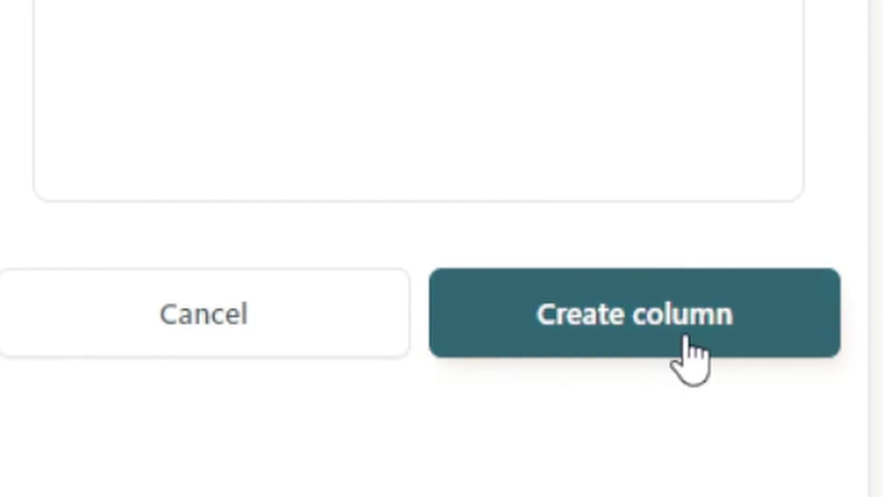
left_click(691, 359)
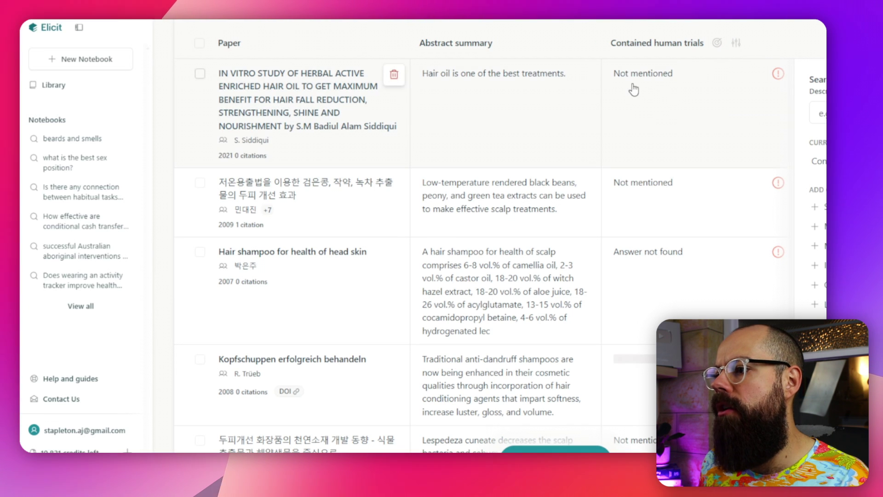
Step: Examine the extracted answers in the "Contained human trials" column for each paper
scroll(641, 265, "down", 1)
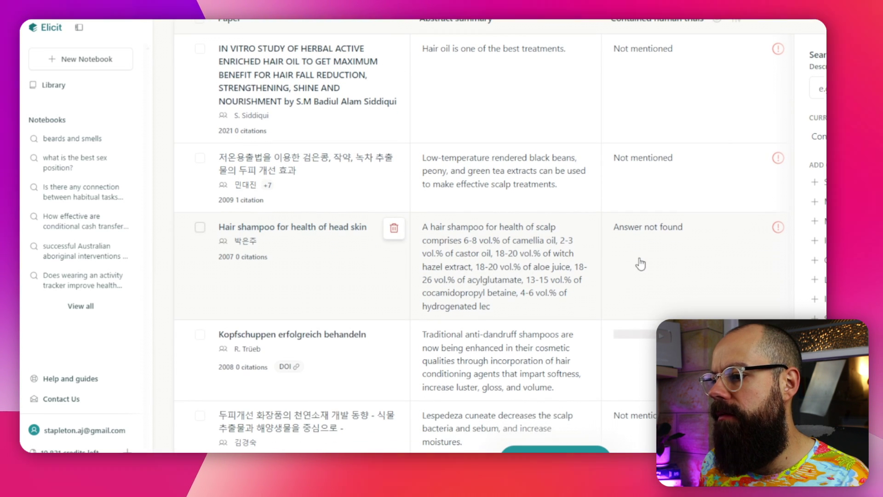
scroll(653, 343, "down", 12)
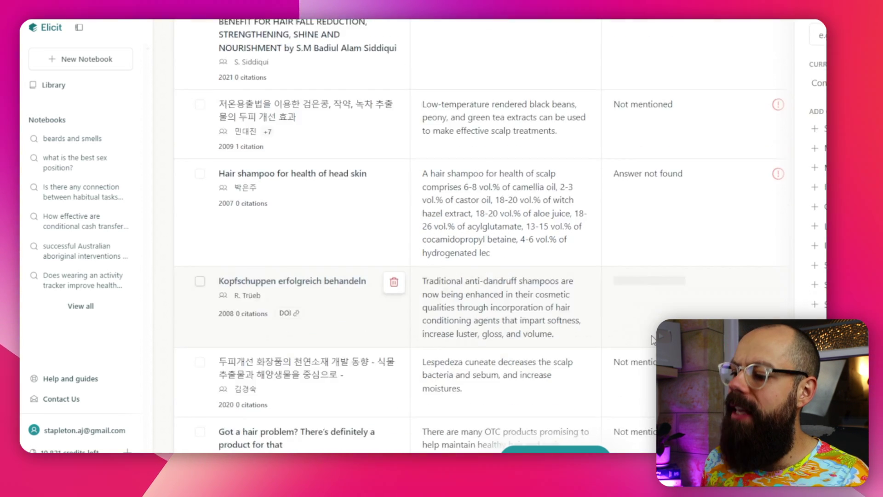
scroll(653, 341, "up", 20)
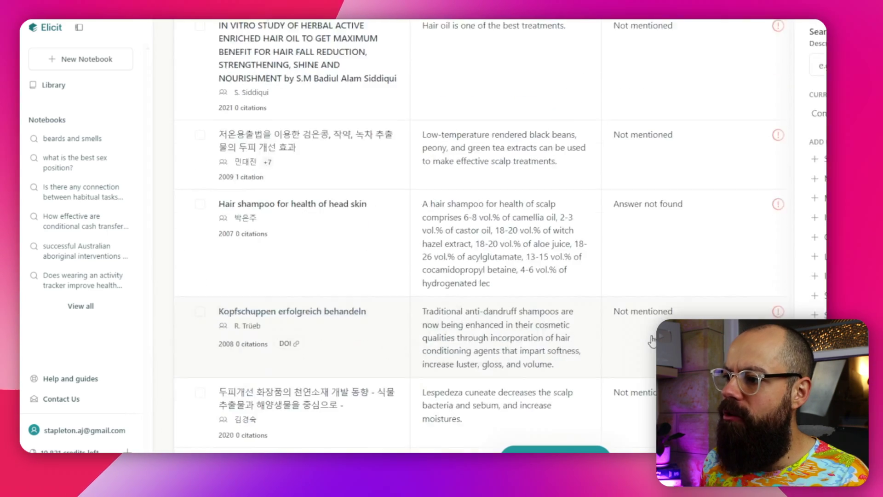
scroll(665, 239, "down", 9)
scroll(665, 240, "down", 8)
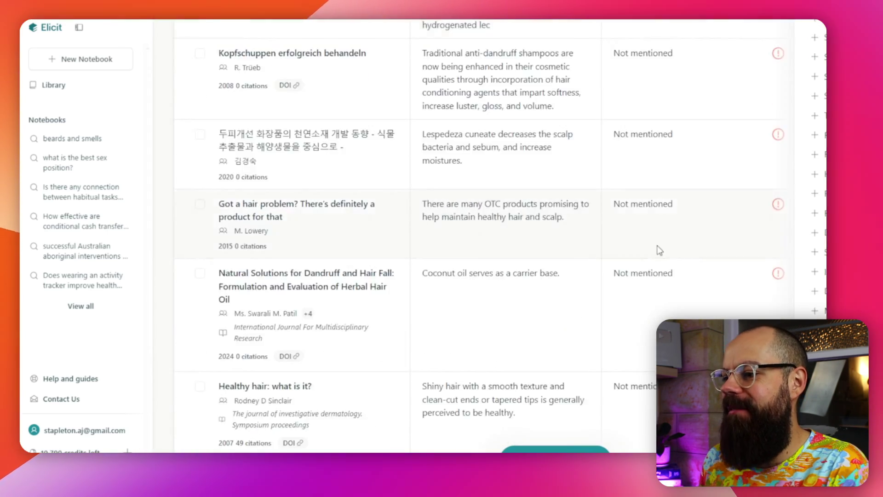
Step: Inspect the keyword filter of the "Contained human trials" column and the new-step options for the two selected papers
scroll(601, 252, "up", 20)
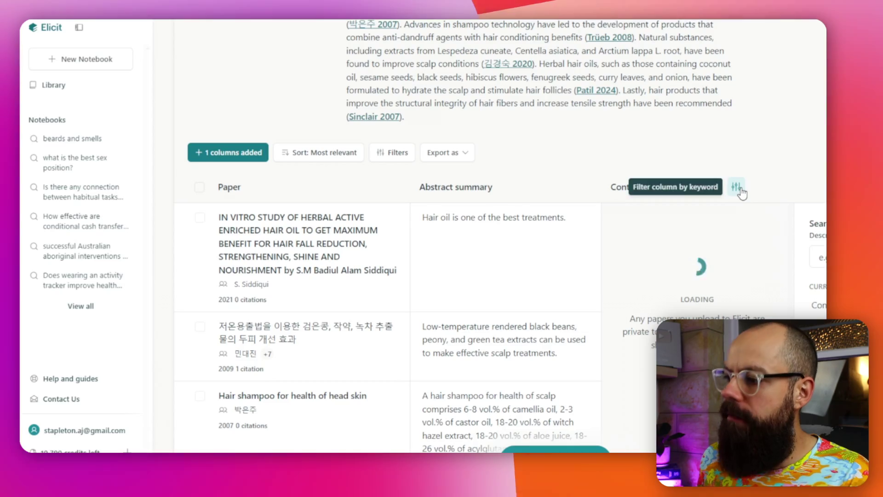
left_click(737, 188)
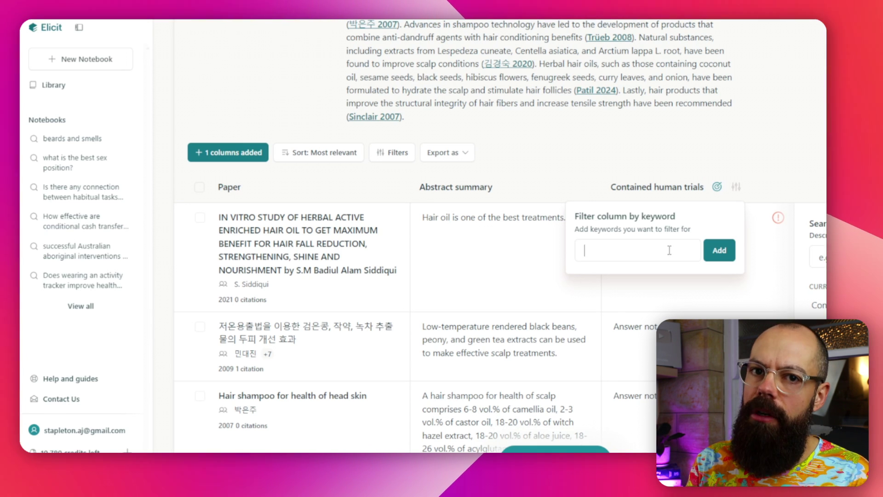
left_click(716, 161)
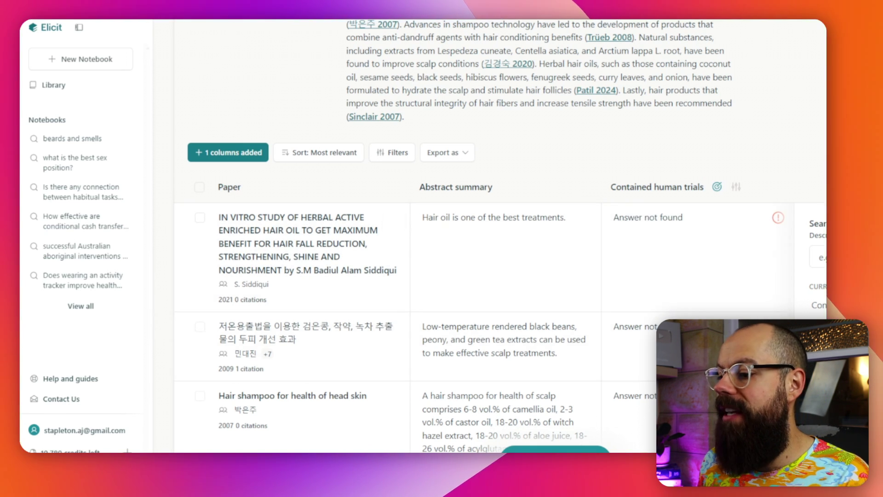
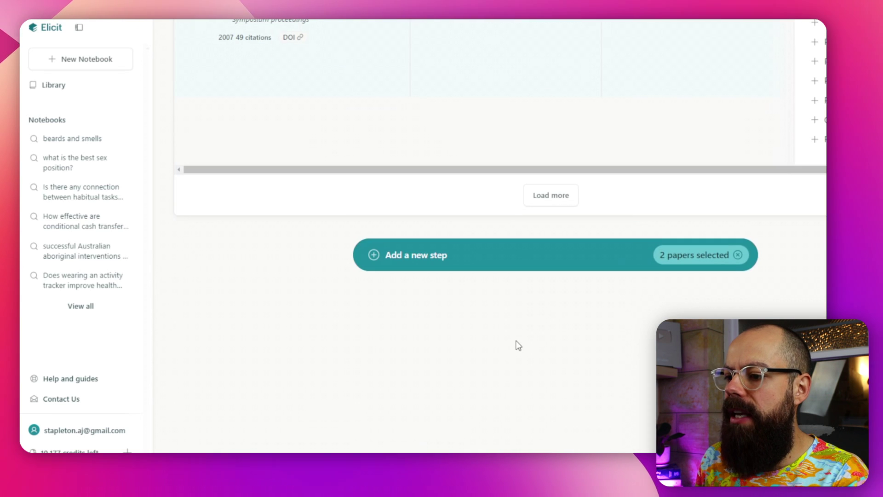
left_click(382, 257)
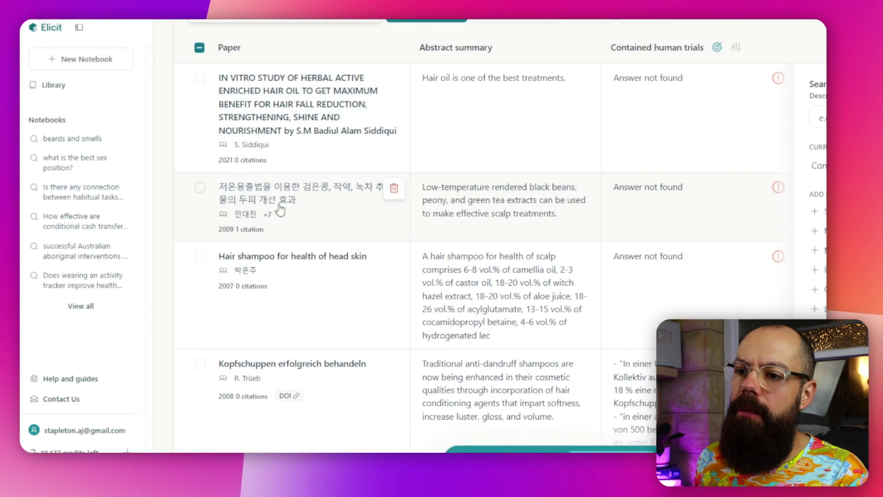
Step: Select the herbal hair oil in vitro study and "Hair shampoo for health of head skin", and show more papers like the selected ones
left_click(199, 187)
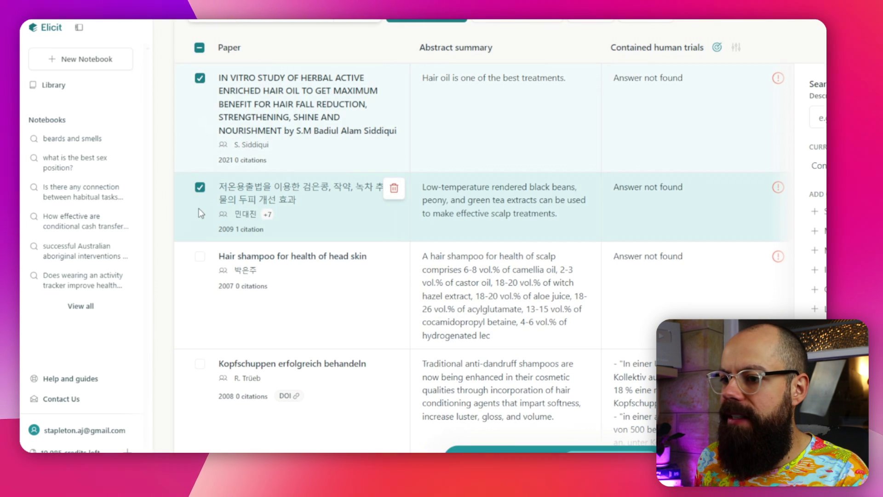
left_click(199, 193)
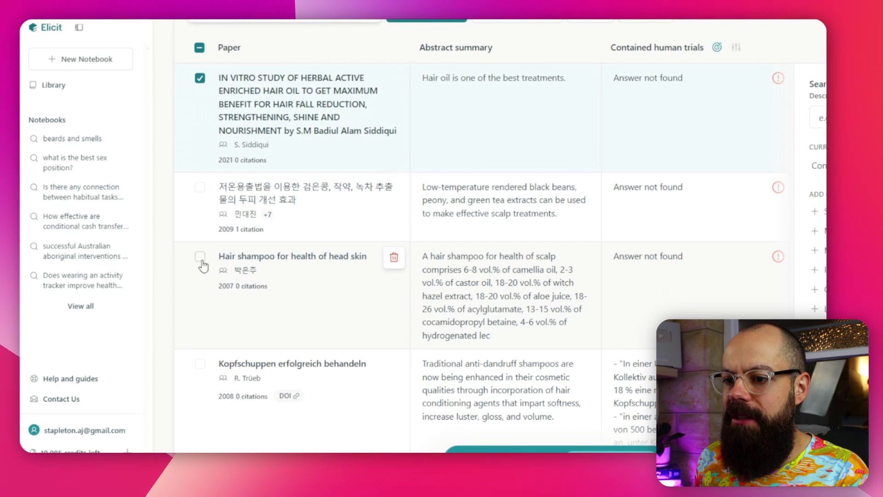
left_click(200, 256)
scroll(211, 258, "up", 1)
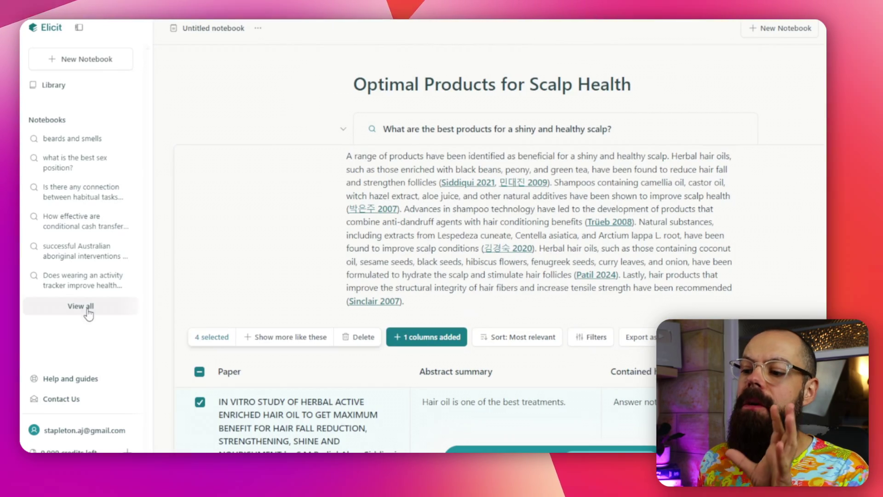
scroll(276, 258, "down", 4)
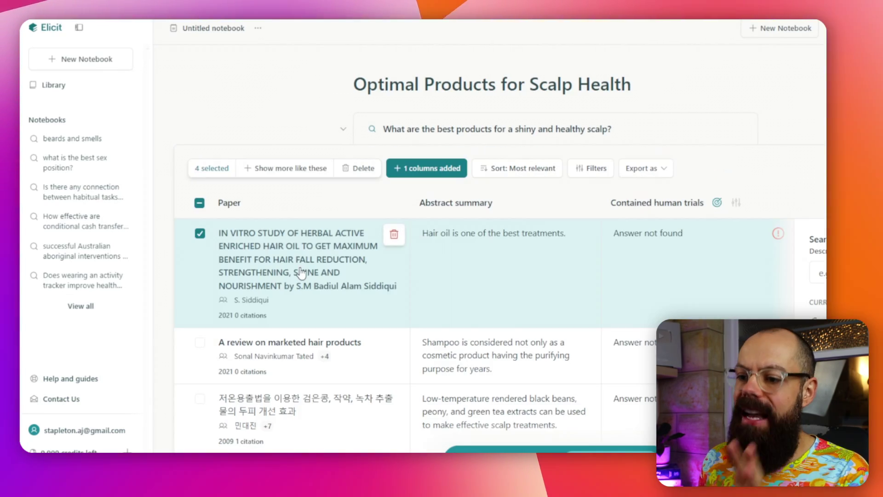
scroll(276, 262, "down", 5)
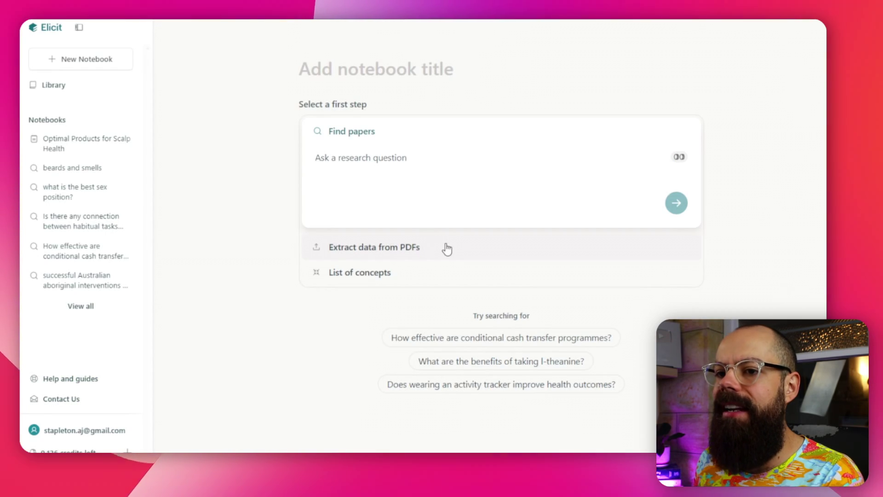
Step: Browse the library papers available for data extraction from PDFs in a new notebook
left_click(447, 249)
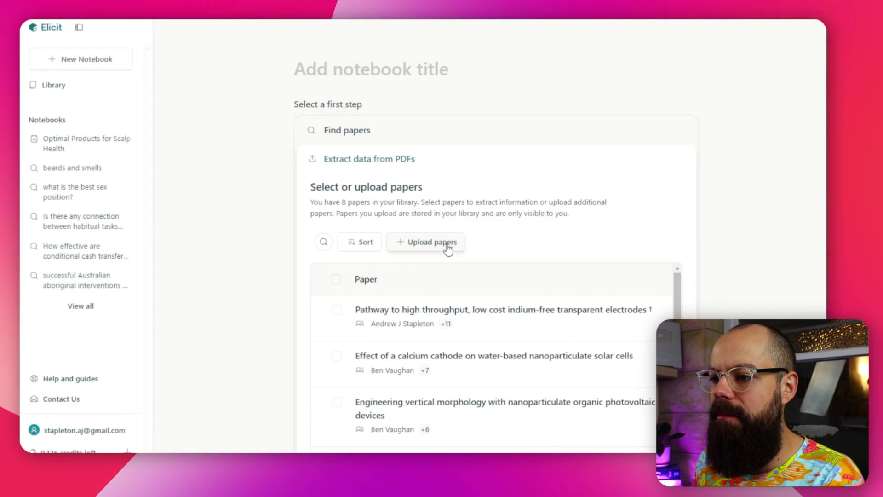
scroll(420, 202, "down", 2)
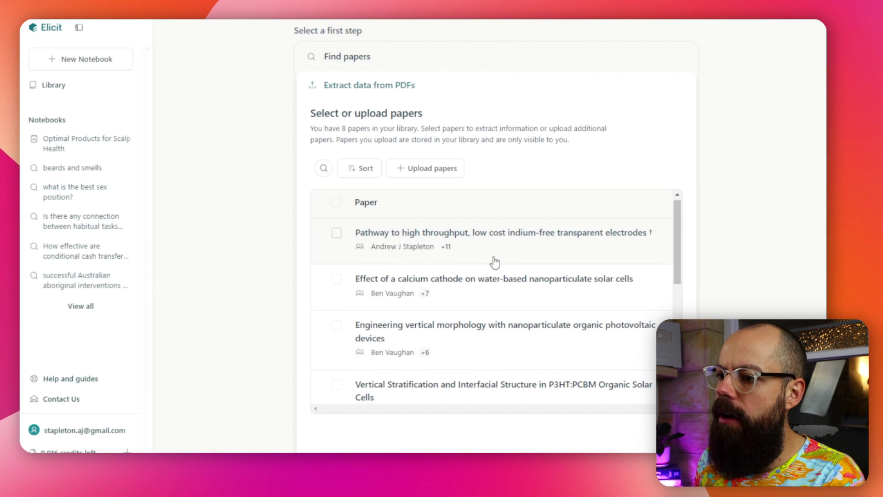
scroll(493, 260, "down", 1)
scroll(493, 261, "up", 1)
left_click(39, 94)
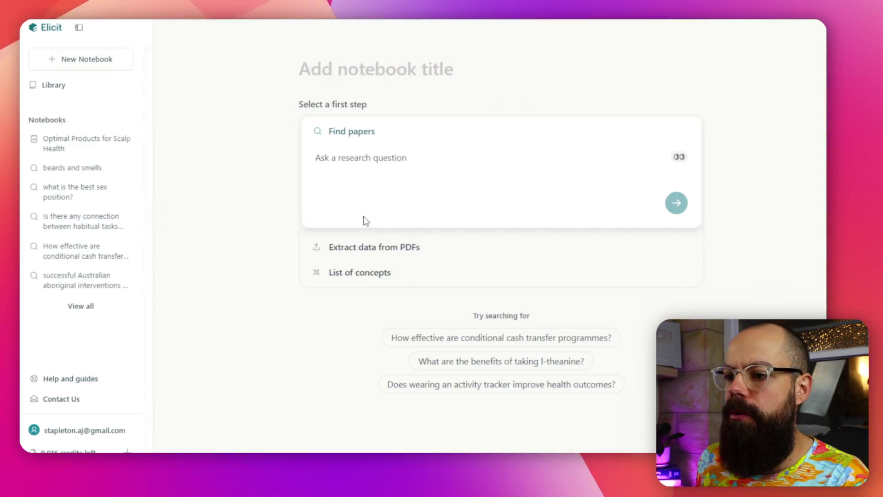
Step: Choose data extraction from PDFs as the notebook's first step and check the paper upload dialog without uploading anything
left_click(438, 247)
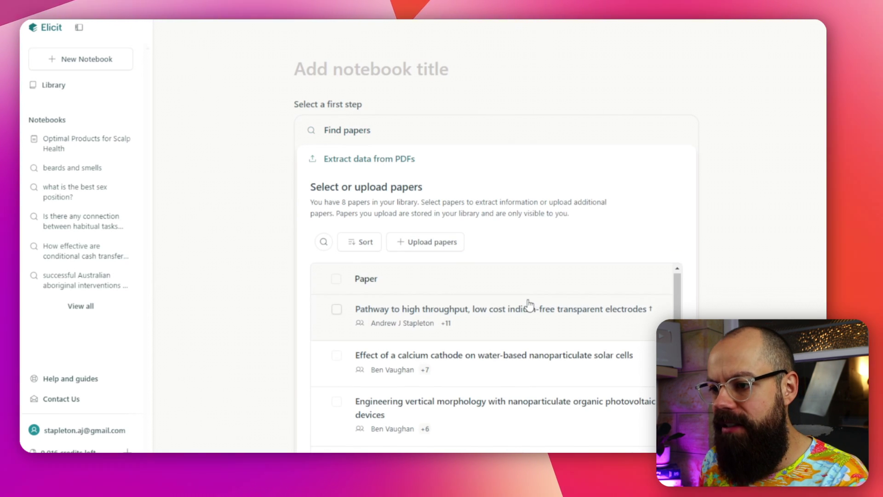
scroll(515, 322, "down", 2)
scroll(759, 264, "down", 2)
scroll(479, 225, "up", 2)
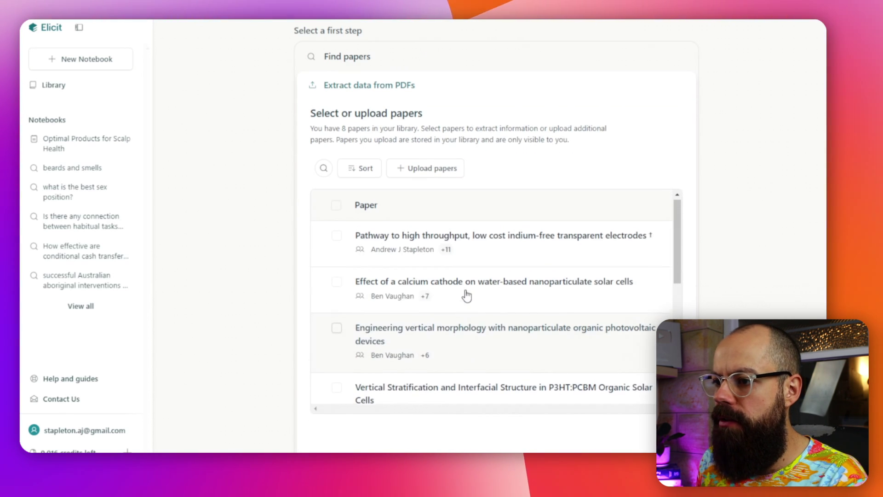
left_click(423, 171)
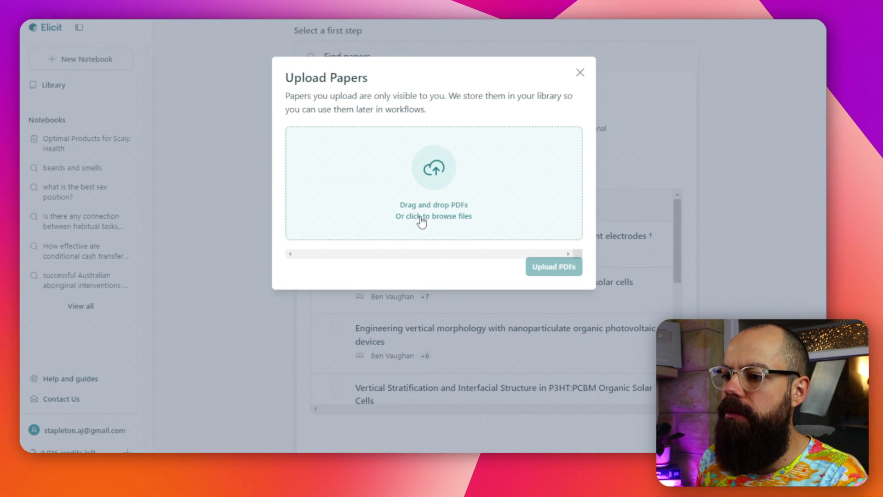
left_click(579, 74)
Step: Extract data from the library papers on P3HT:PCBM vertical stratification, planar silver nanowire electrodes, and multilayered polyfluorene water-based photovoltaics
scroll(529, 290, "down", 5)
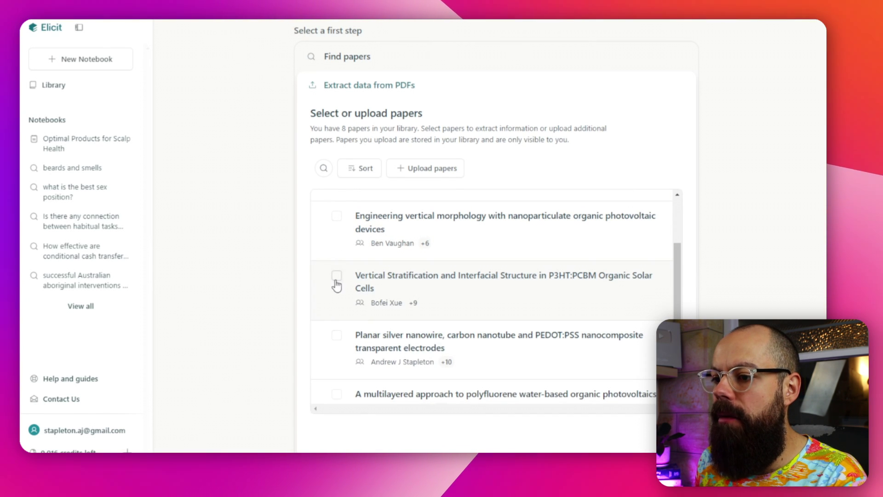
left_click(337, 276)
left_click(337, 338)
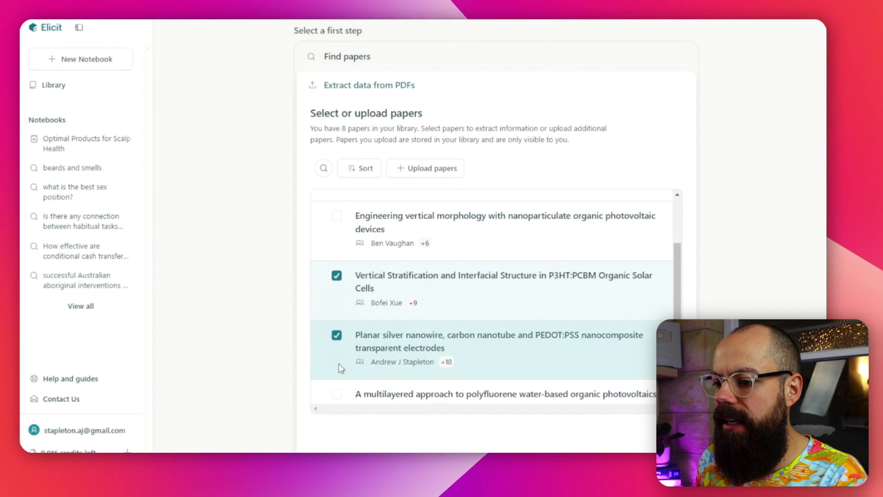
left_click(336, 395)
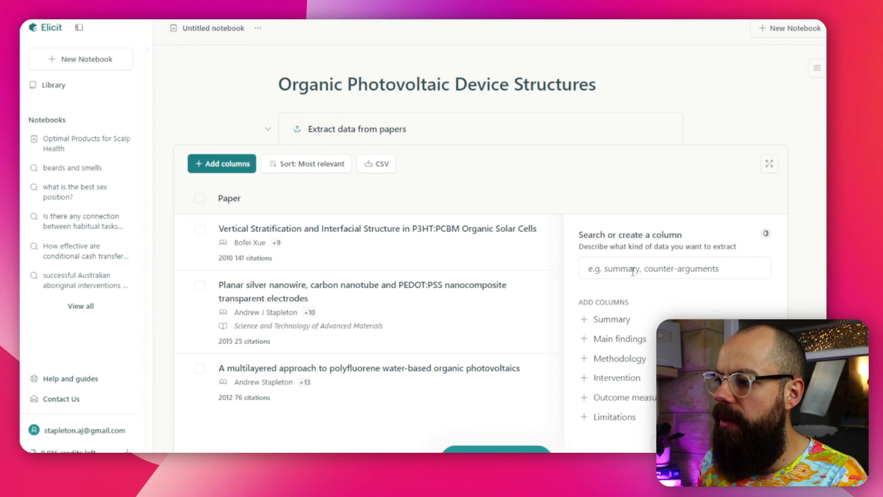
Step: Select all three papers in the extraction table and add a Chat with papers step for them
scroll(402, 333, "down", 3)
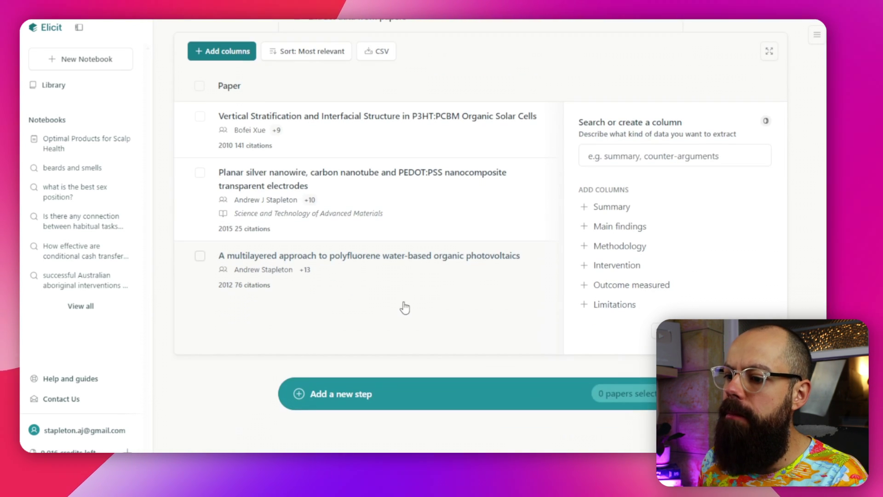
left_click(199, 256)
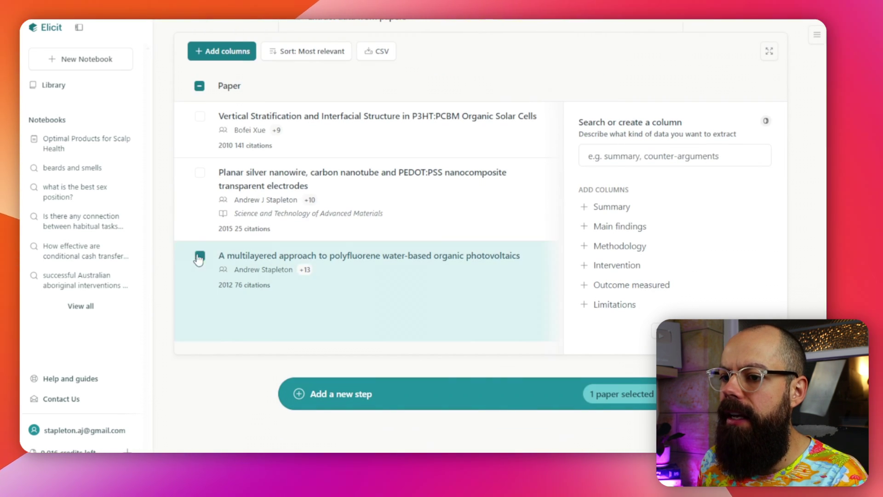
left_click(200, 118)
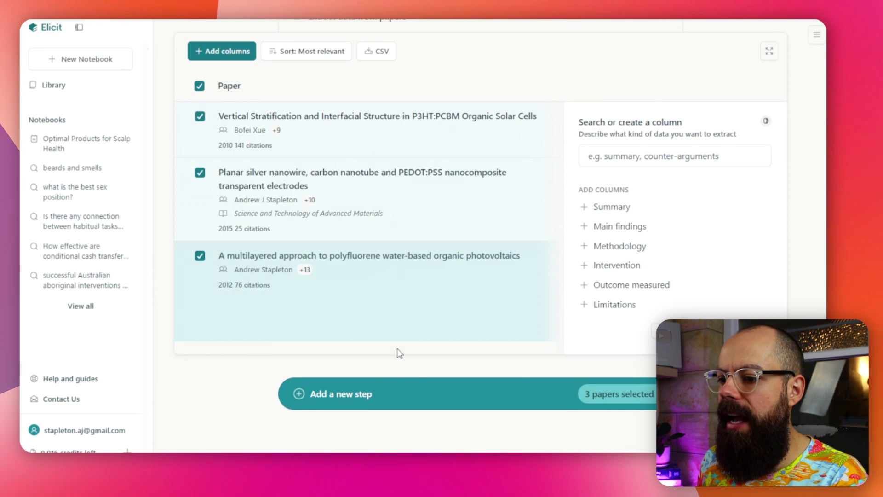
left_click(387, 392)
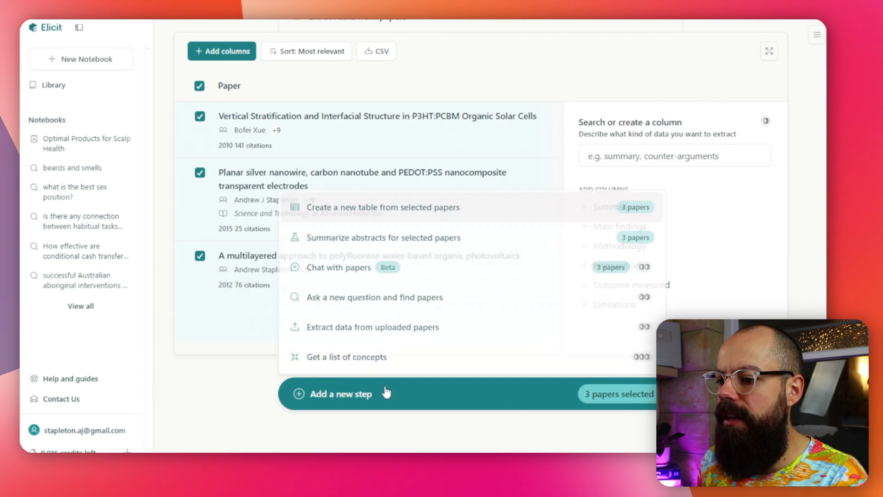
left_click(351, 266)
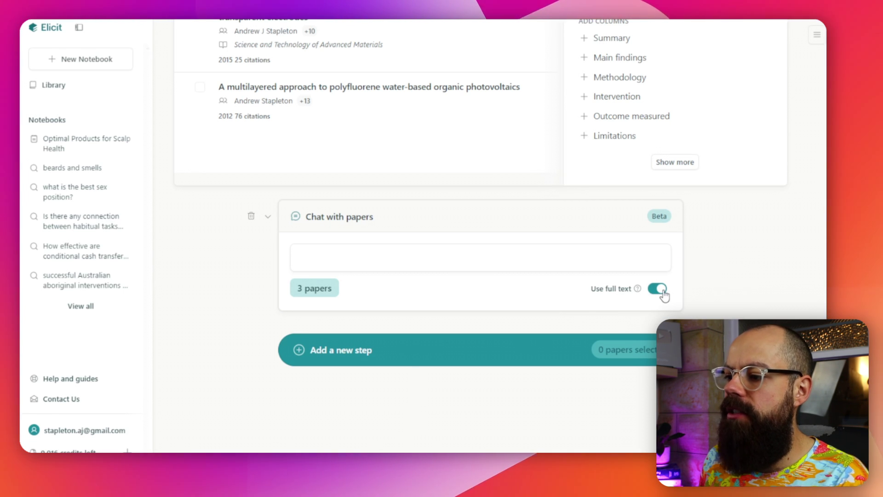
Step: Ask the paper chat, with full text enabled, "What is a research gap in these papers?" and read the answer
left_click(663, 289)
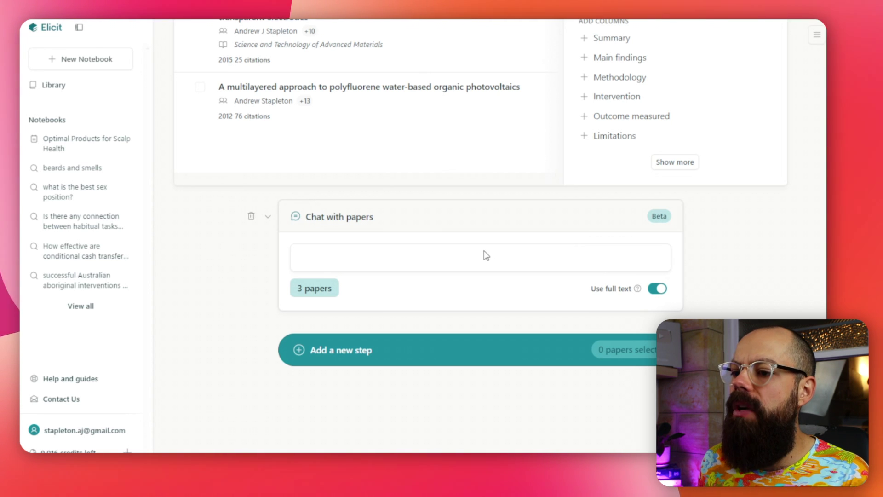
left_click(425, 258)
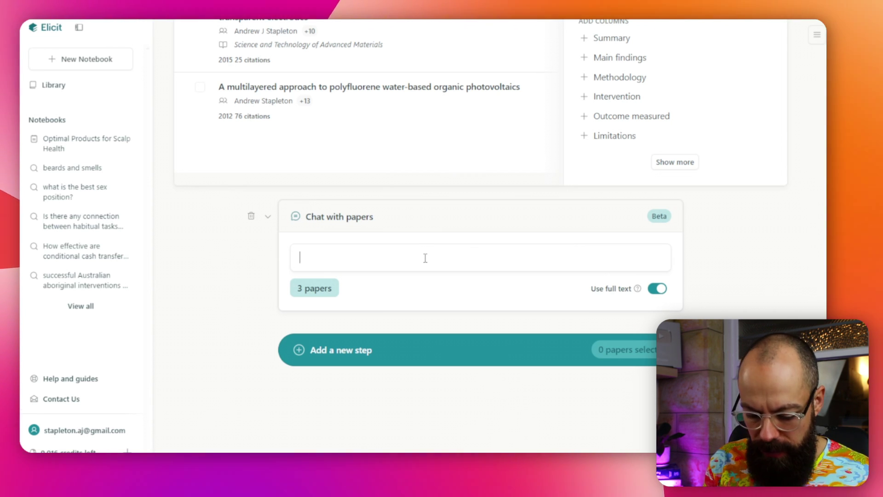
type("What is a research gap in these papers?")
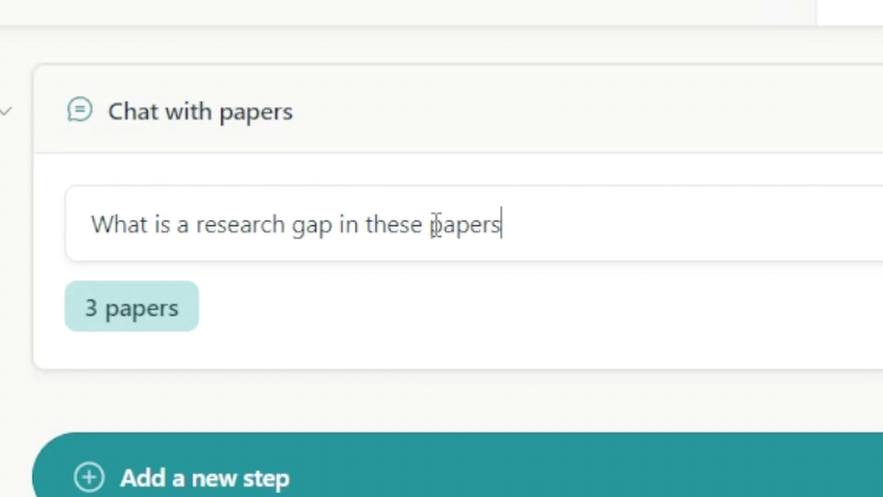
key("Return")
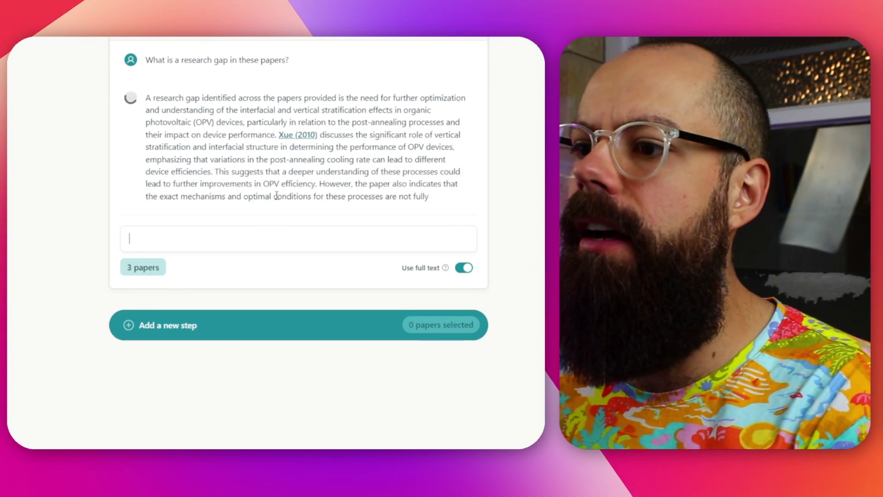
scroll(189, 154, "up", 1)
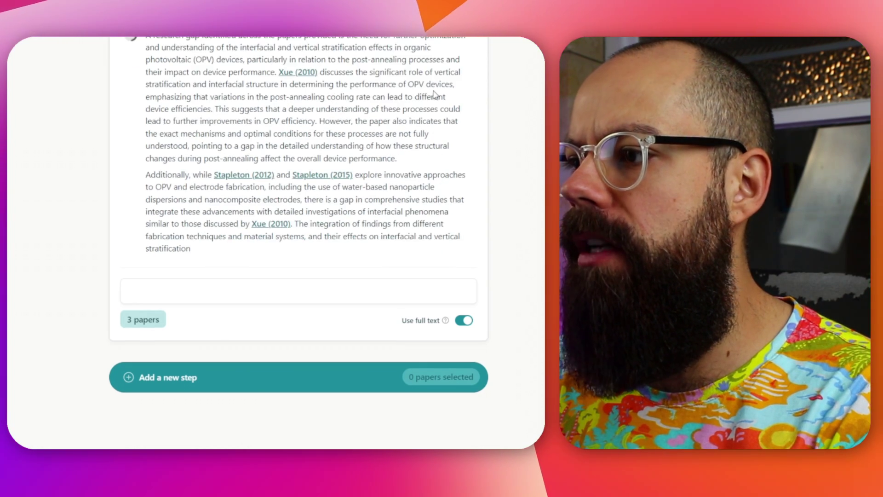
scroll(256, 152, "up", 5)
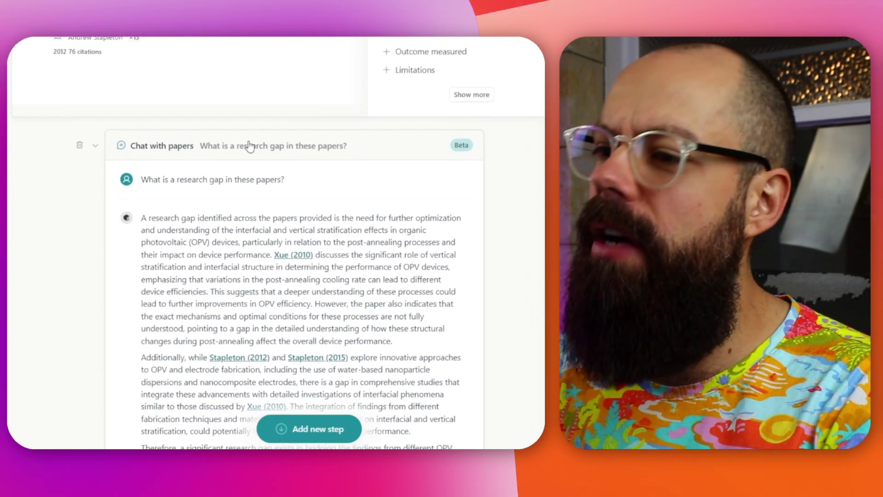
scroll(255, 188, "down", 3)
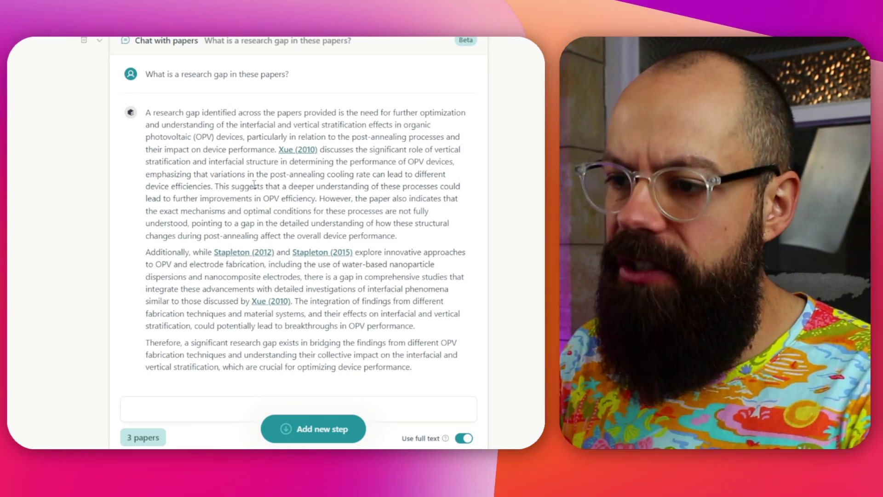